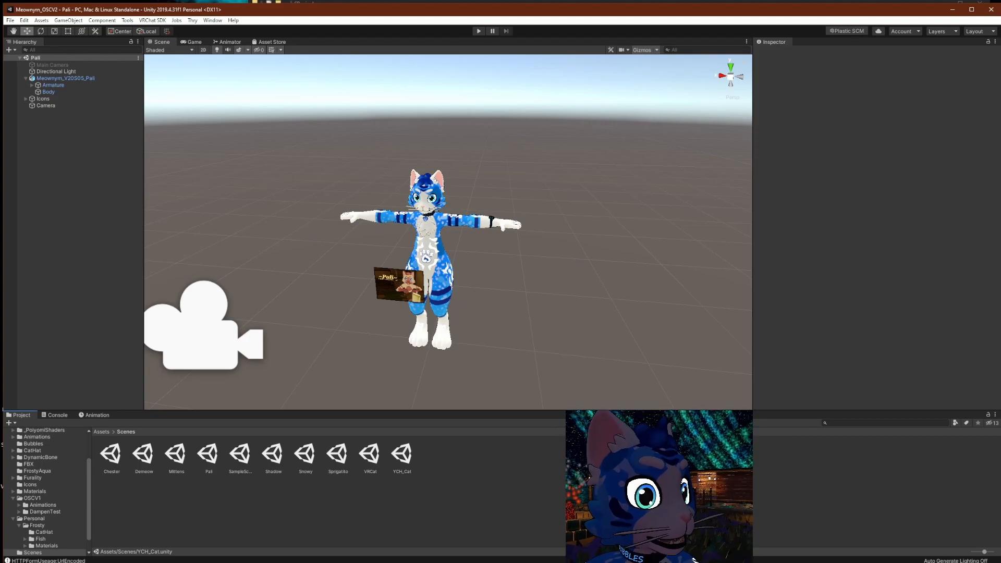
Open the OSCV1 asset folder and look over the AD_OSCV1, FX_OSCV1 and GX_OSCV1 controllers.
click(108, 434)
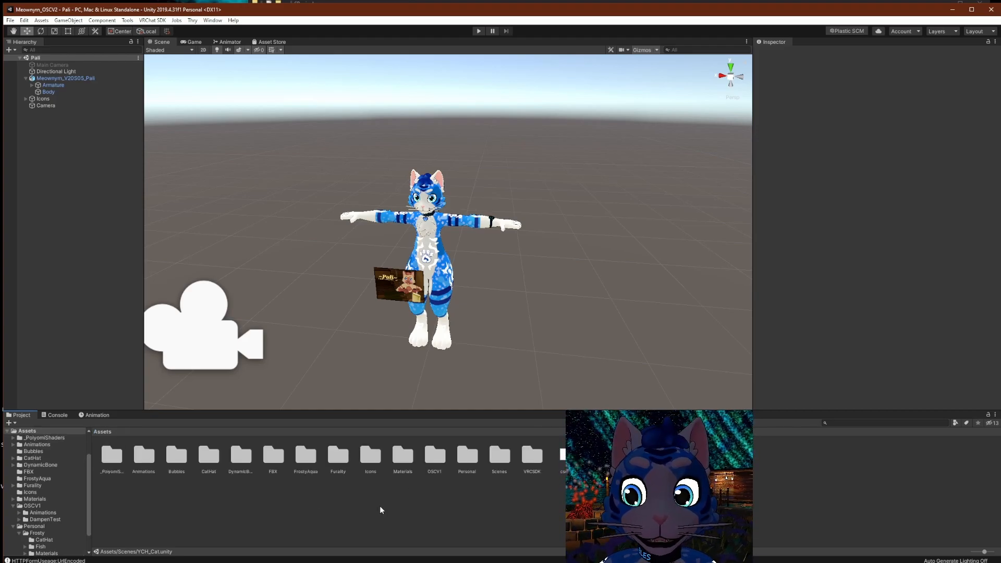
double_click(435, 457)
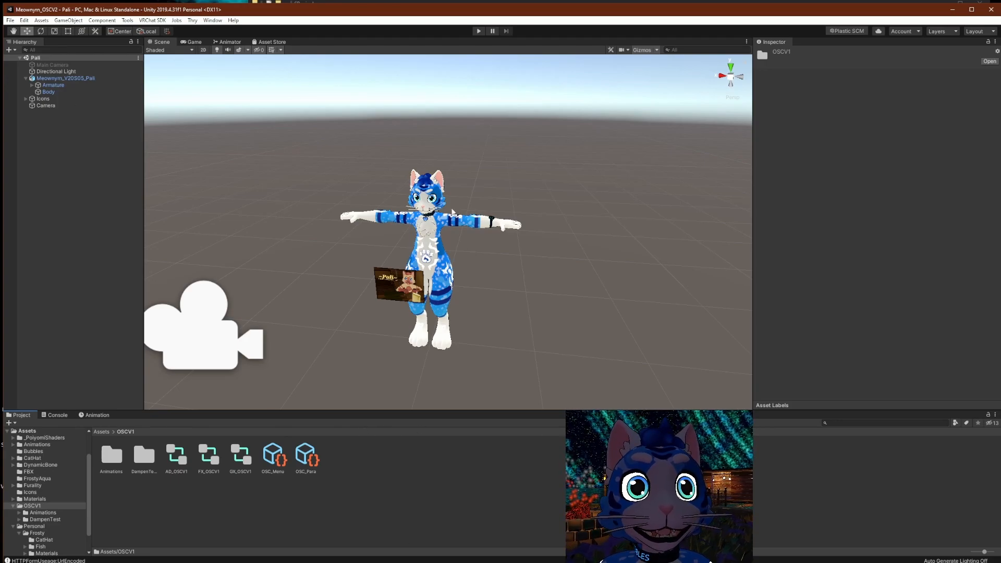
click(183, 468)
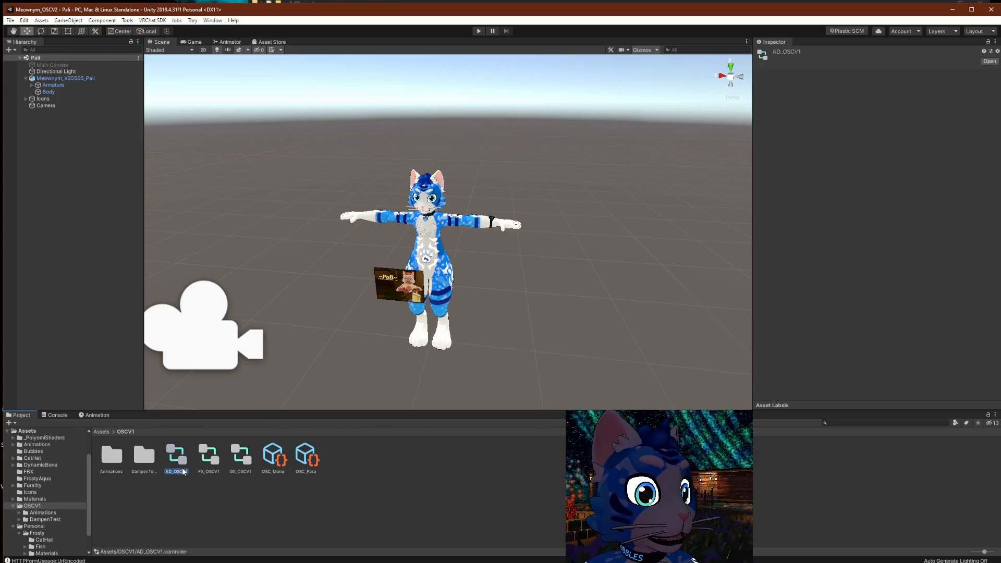
click(212, 470)
click(245, 470)
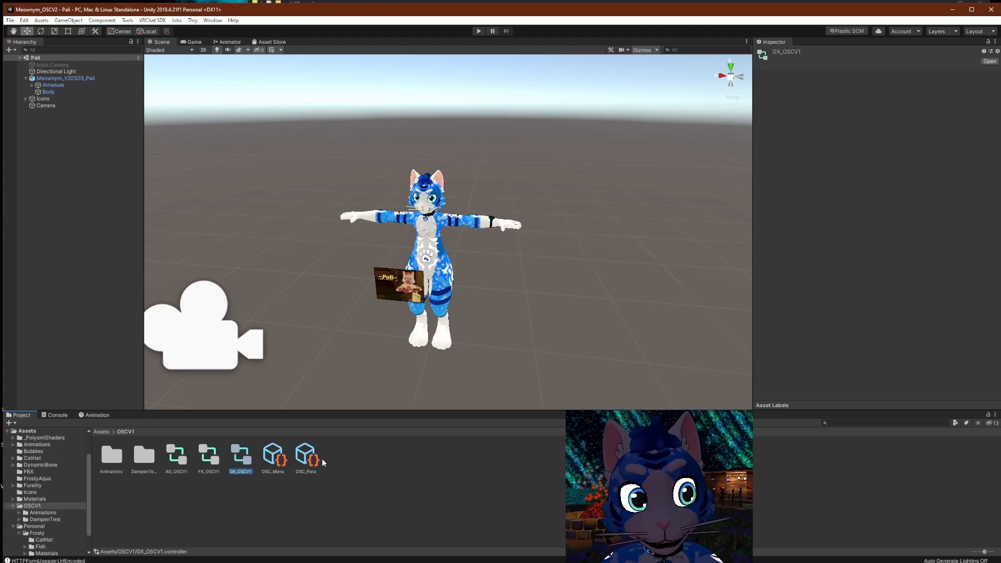
Duplicate the YCH_Cat scene in the Scenes folder and open the copy.
click(107, 434)
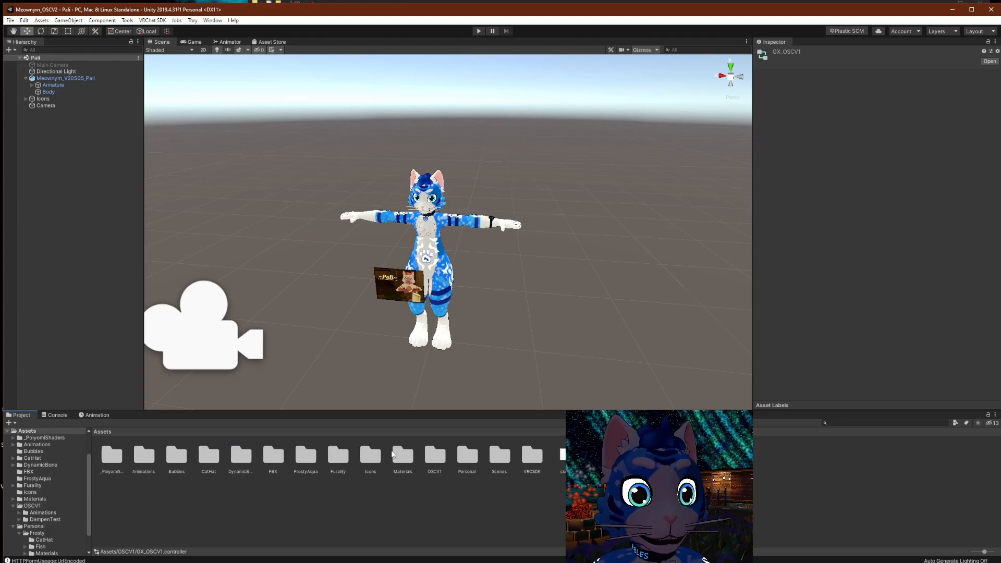
double_click(497, 456)
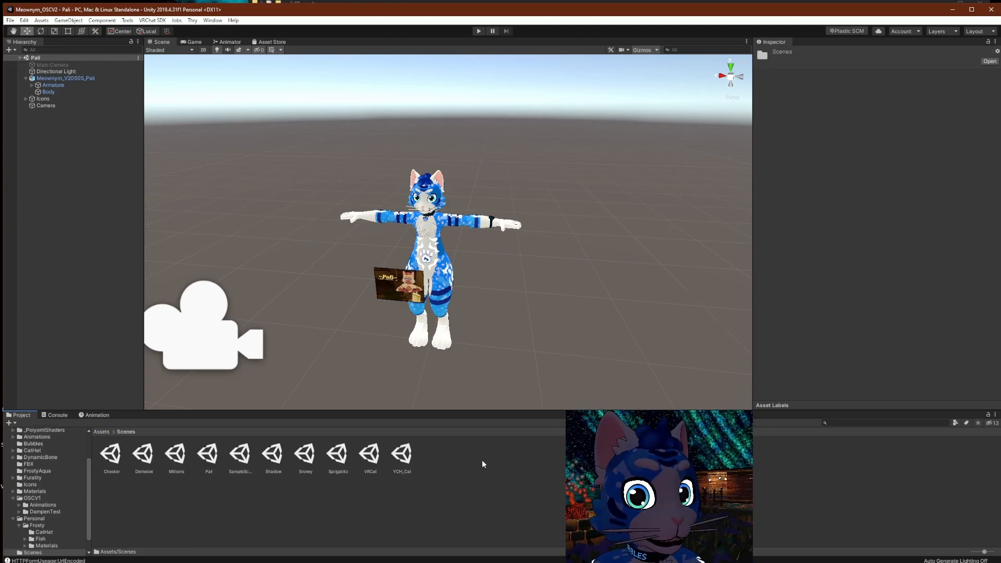
click(393, 455)
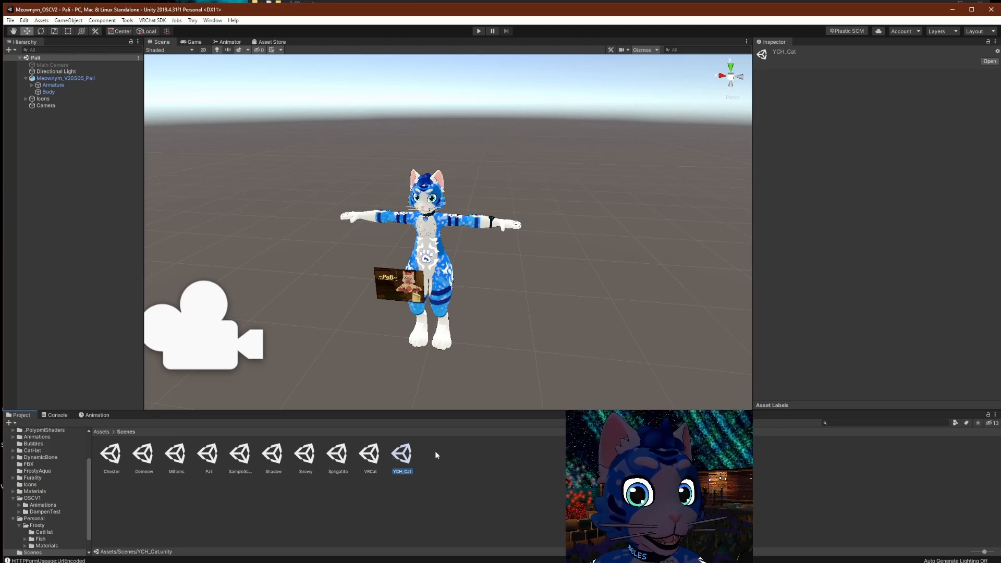
right_click(407, 462)
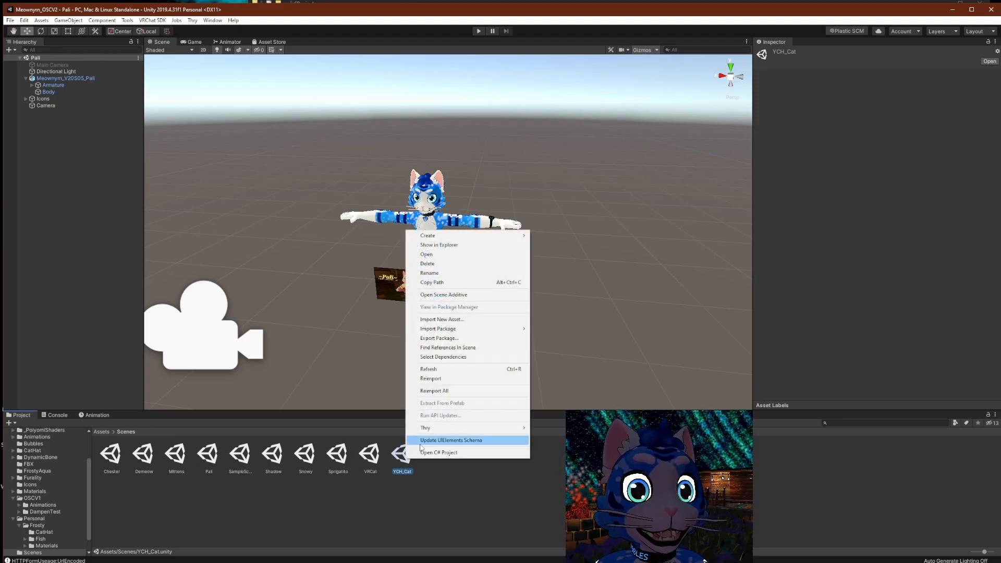
click(434, 481)
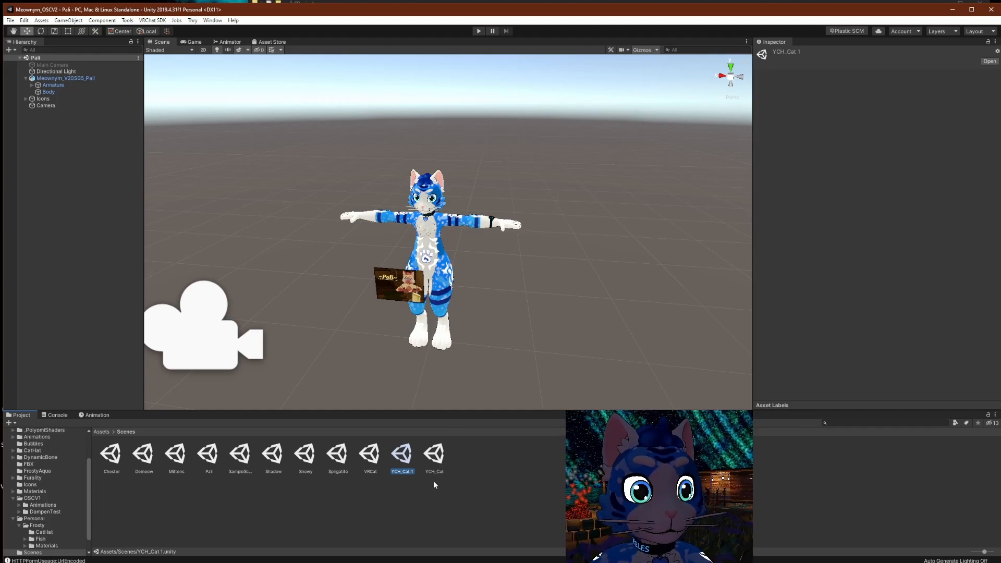
double_click(409, 458)
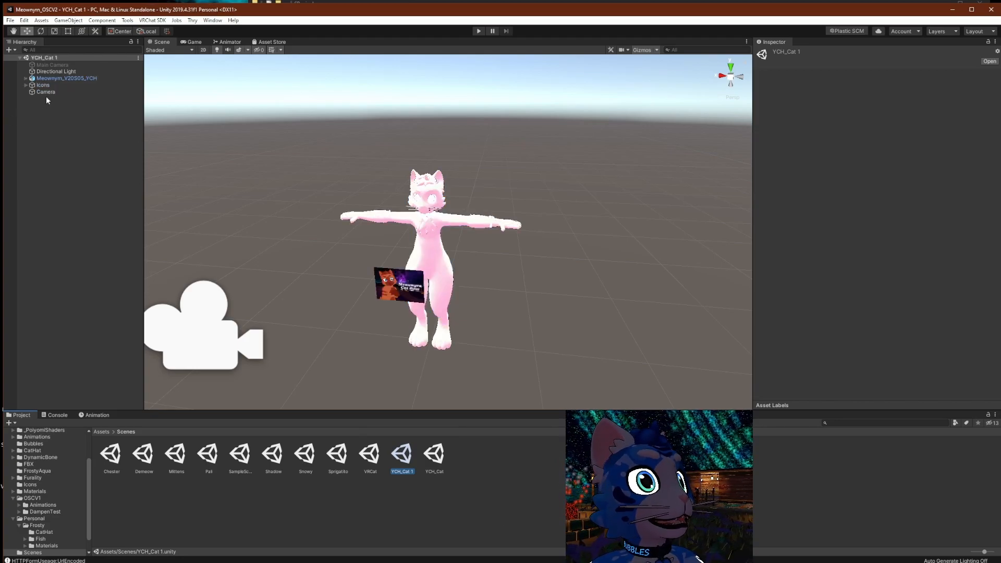
Expand the Meownym_V20S05_YCH avatar, review its Body mesh materials, and open the FrostyAqua material folder.
click(25, 78)
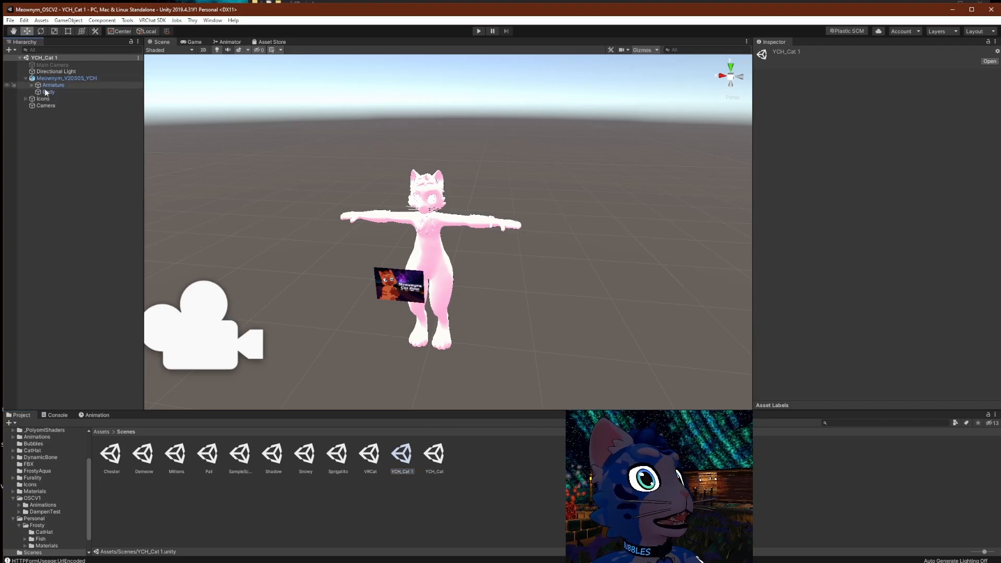
click(43, 90)
scroll(935, 315, down, 5)
scroll(934, 314, down, 20)
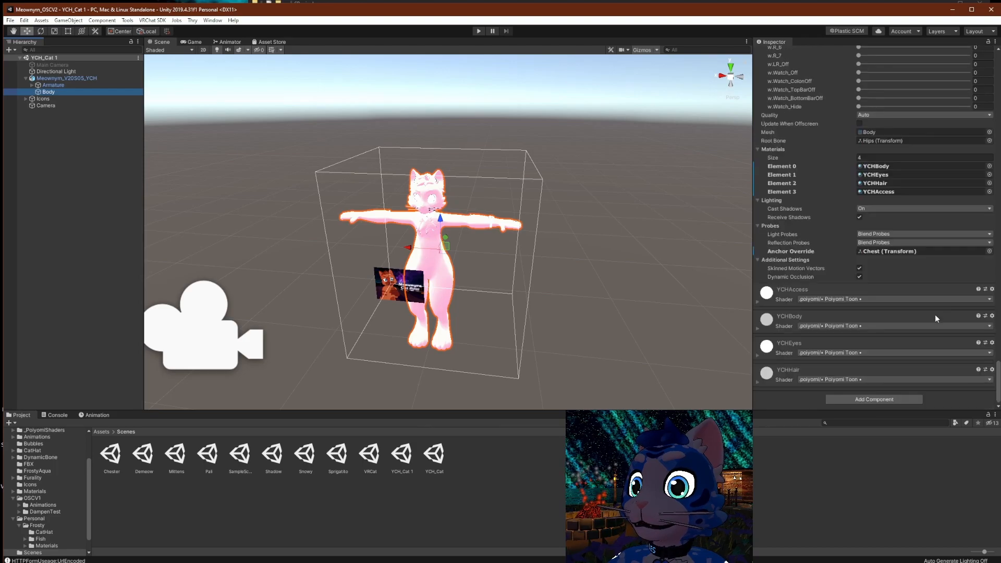
click(102, 432)
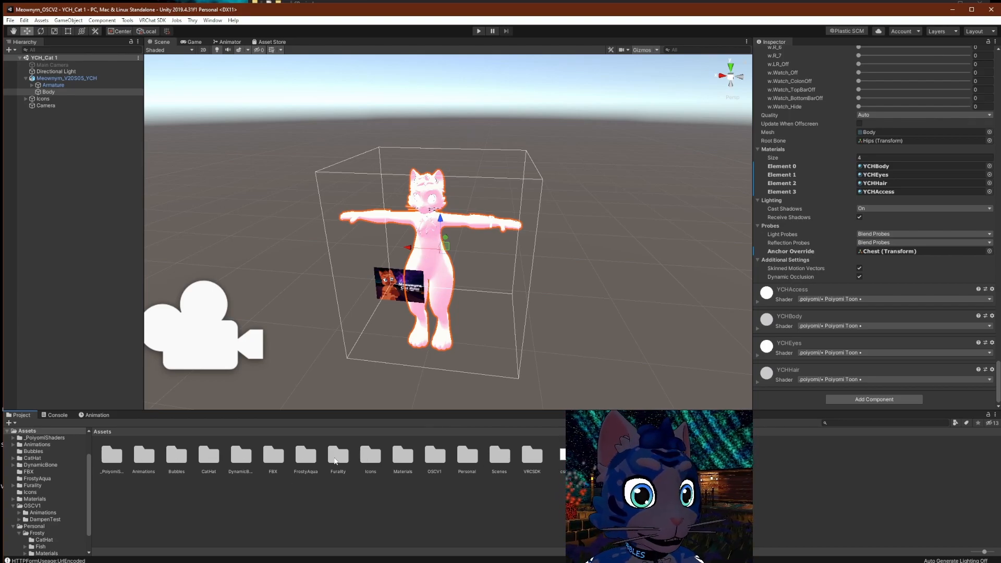
click(314, 460)
double_click(315, 460)
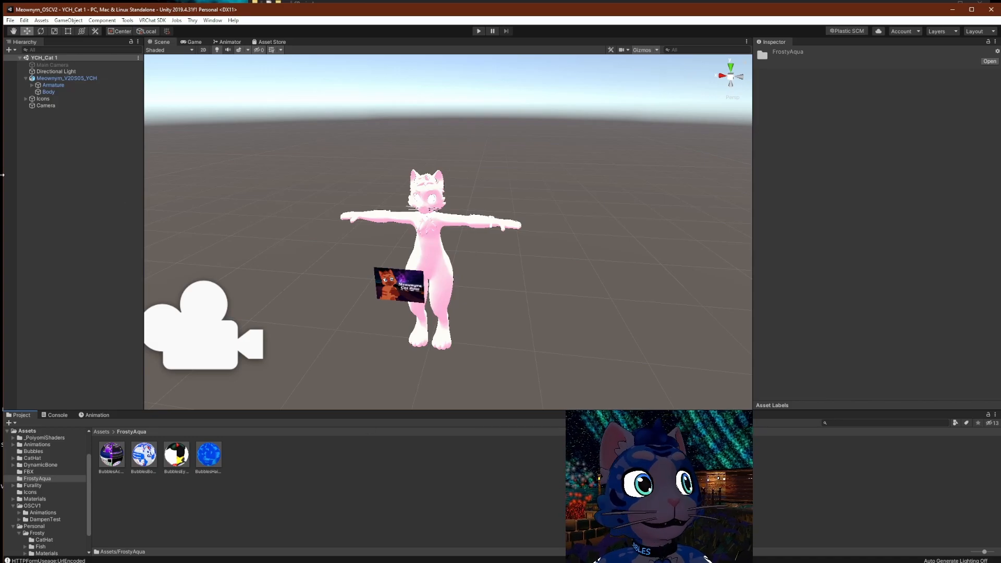
Assign BubblesBodySymbols_REACT 1, BubblesEyes 1, BubblesHair 1 and BubblesAccess 1 to the Body mesh's material elements 0 to 3.
click(55, 92)
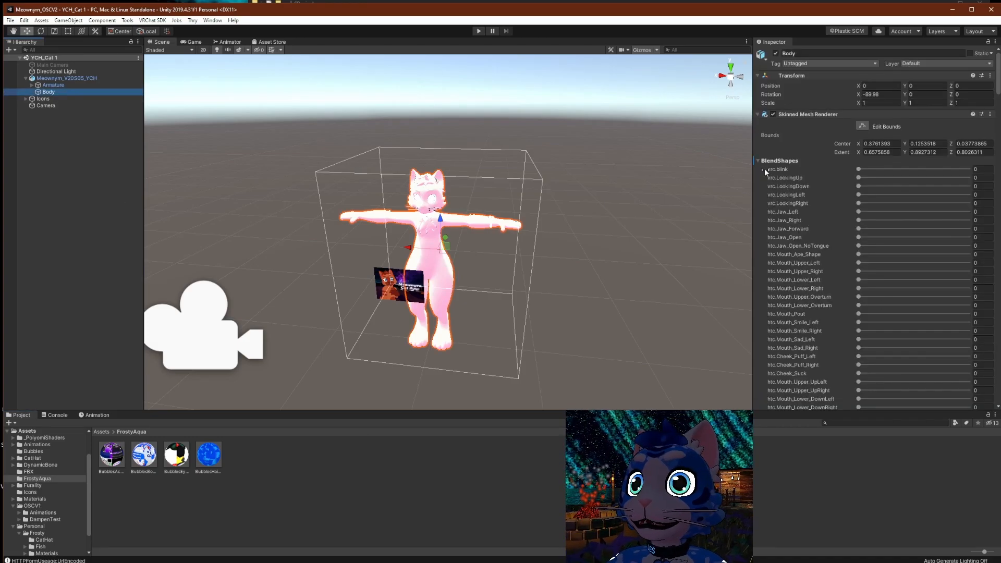
click(759, 161)
scroll(815, 242, down, 2)
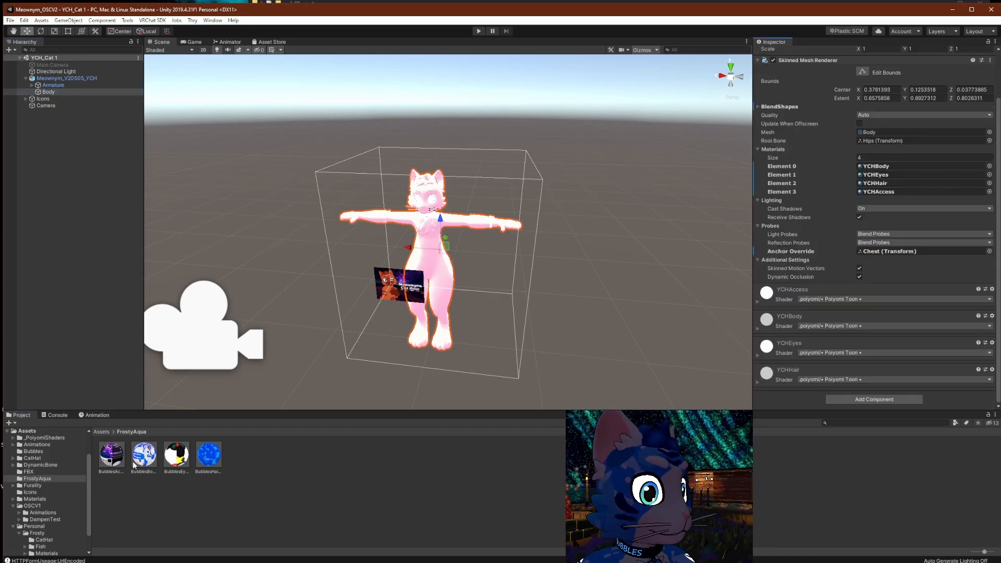
drag(135, 466, 874, 168)
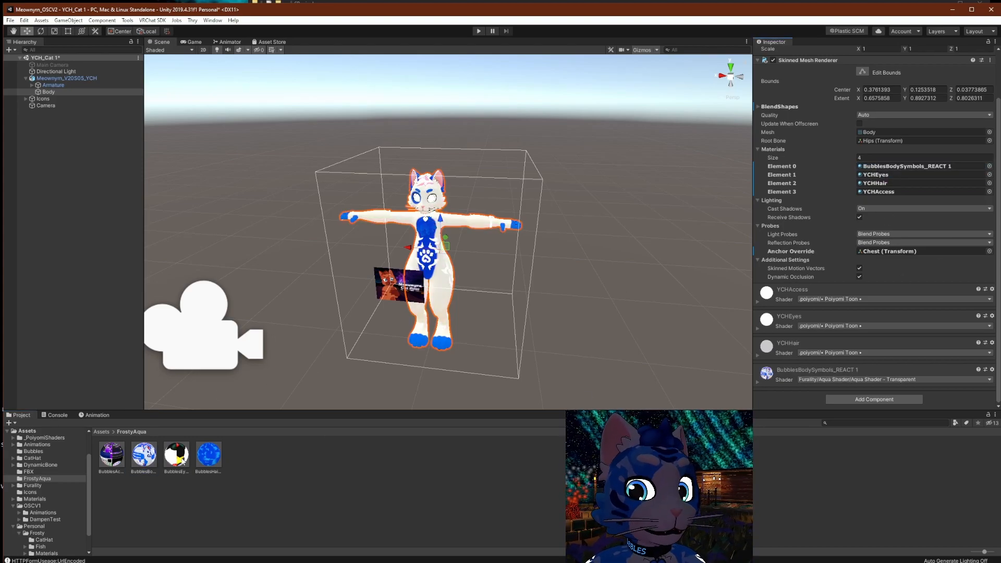
drag(833, 289, 893, 174)
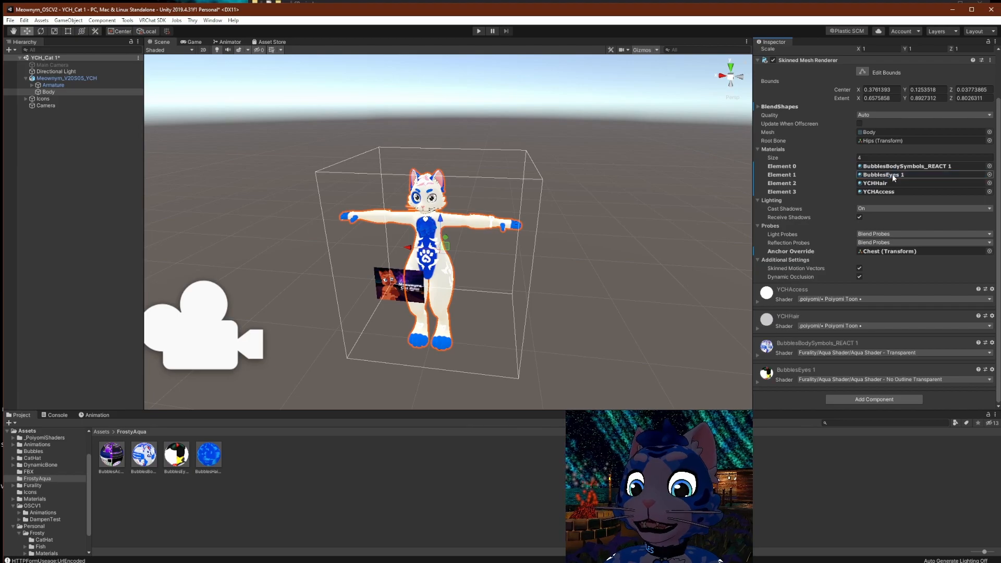
drag(204, 460, 878, 183)
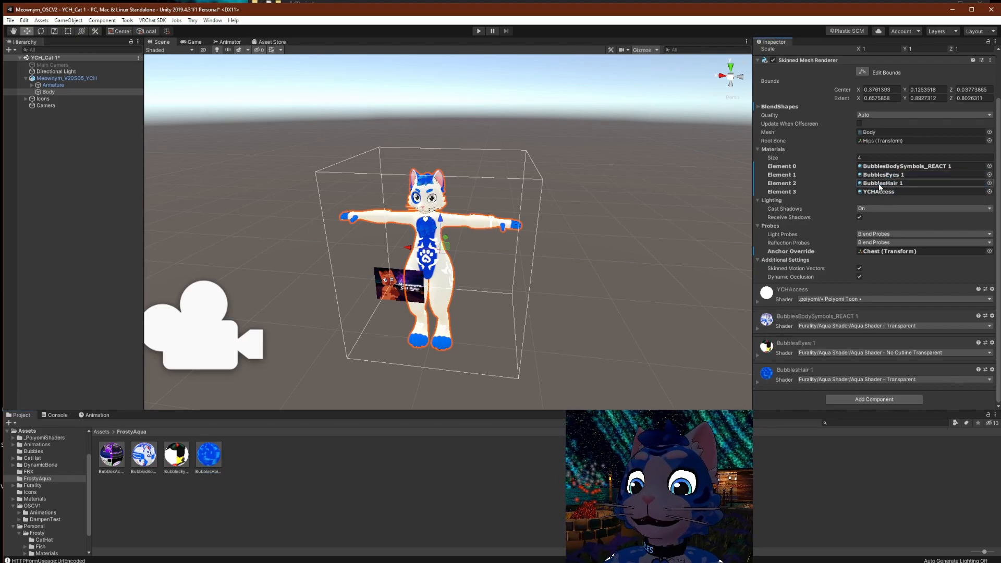
drag(110, 461, 880, 197)
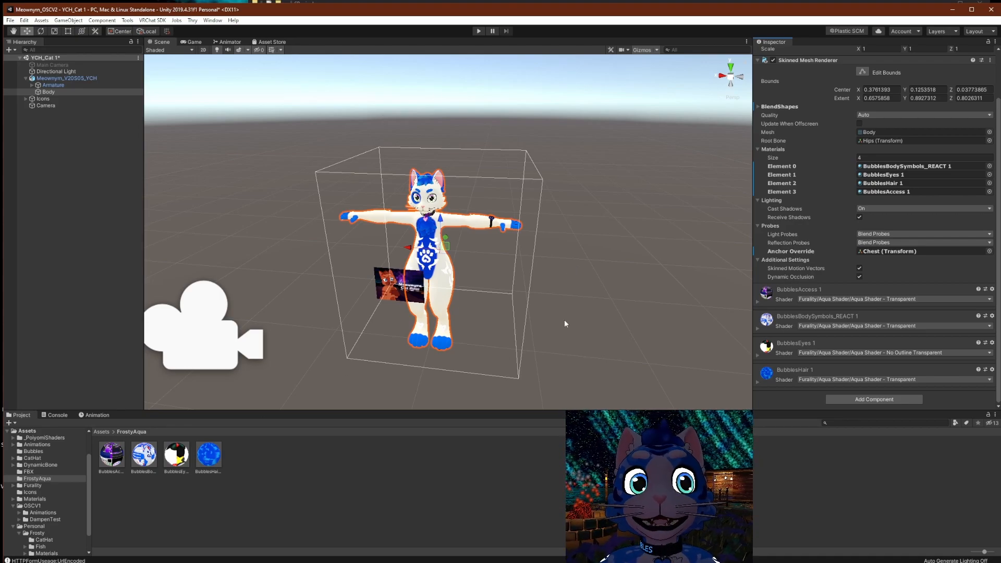
Set the avatar descriptor's Gesture playable layer to GX_OSCV1 and its FX layer to FX_OSCV1 from the OSCV1 folder.
click(75, 79)
click(101, 432)
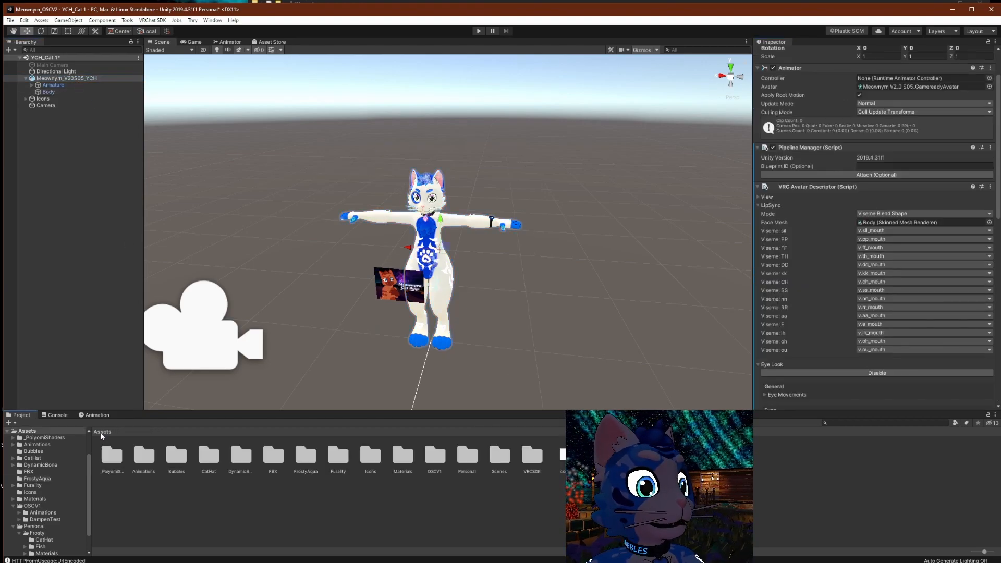
double_click(443, 457)
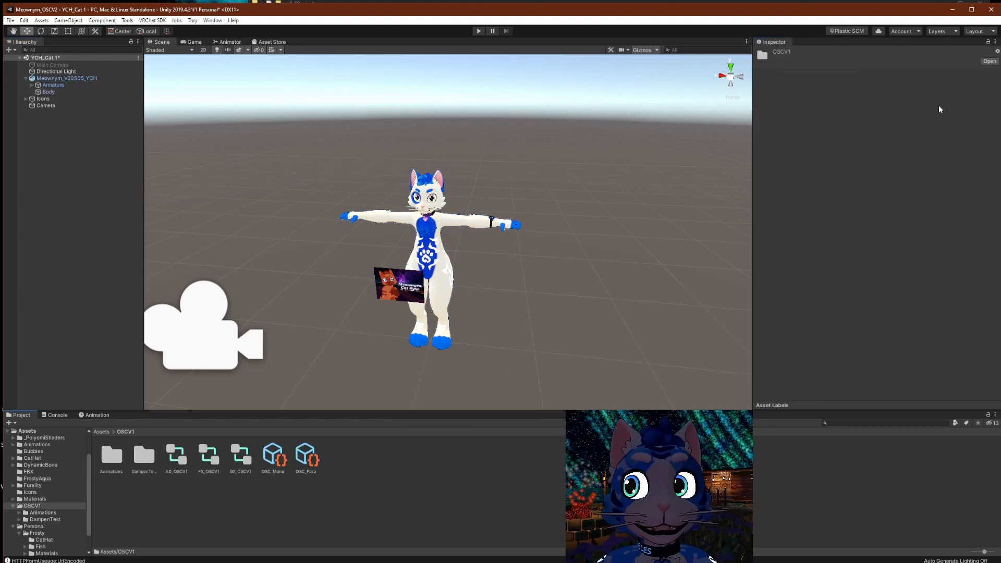
click(62, 73)
click(63, 78)
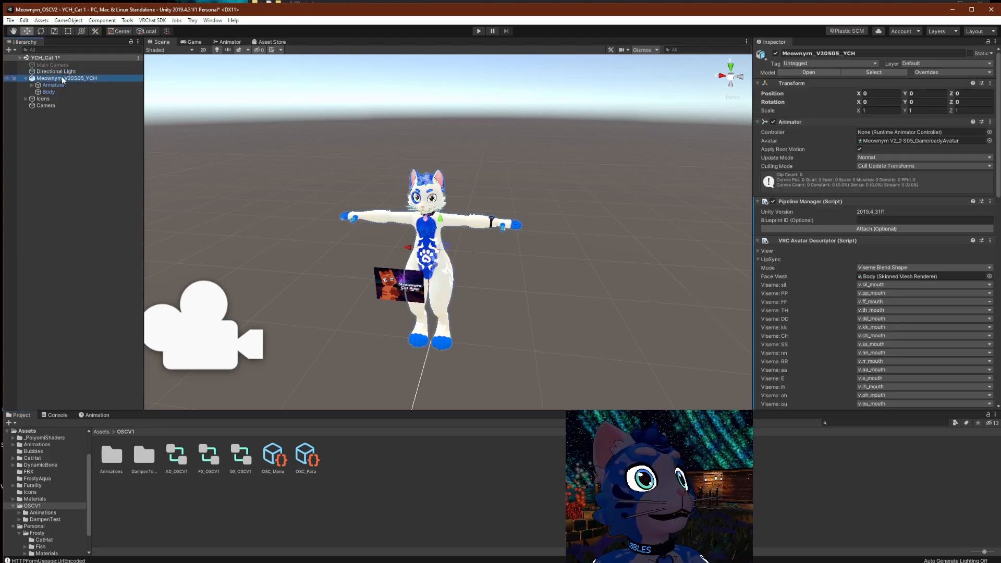
scroll(934, 188, down, 15)
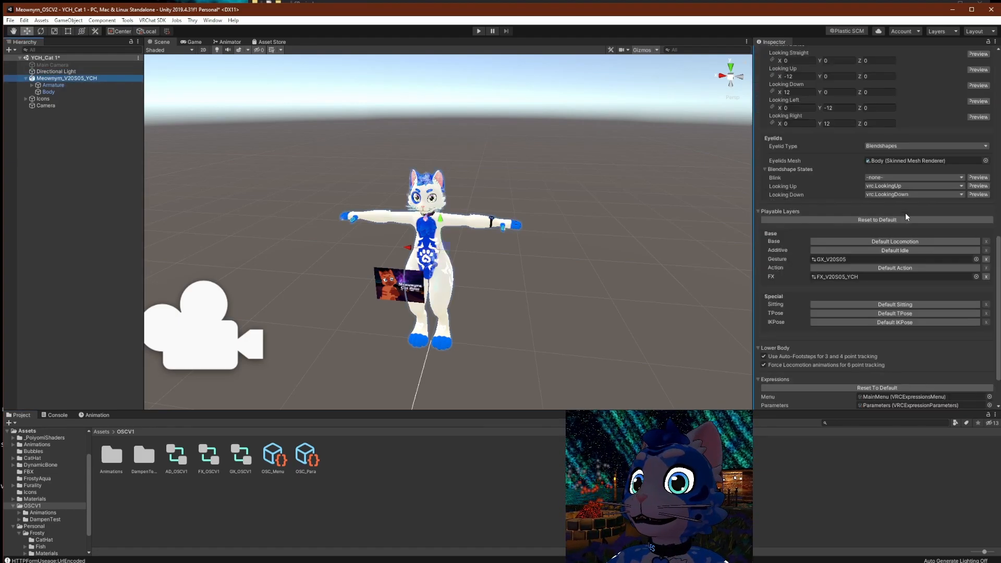
click(243, 455)
drag(244, 455, 892, 294)
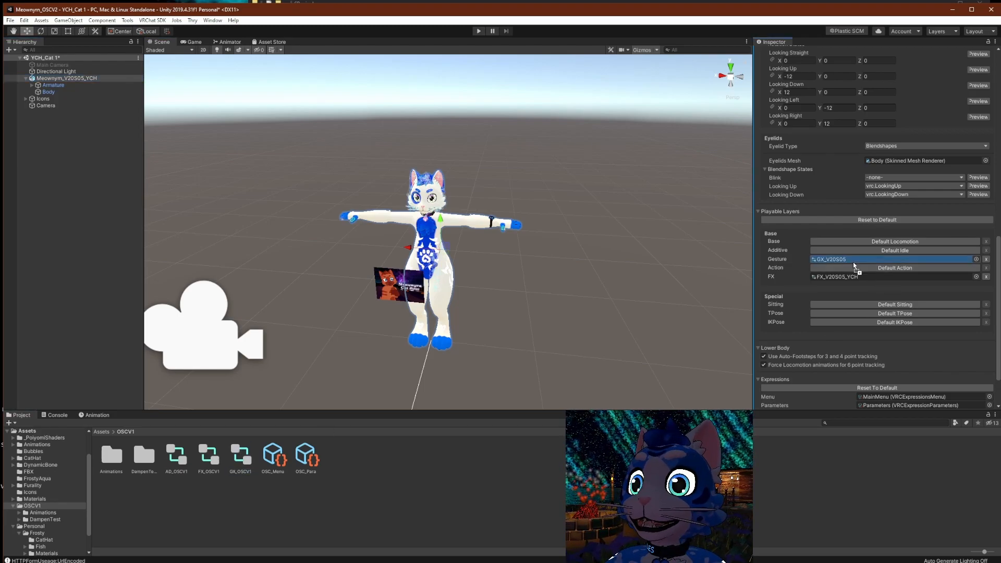
drag(852, 265, 849, 261)
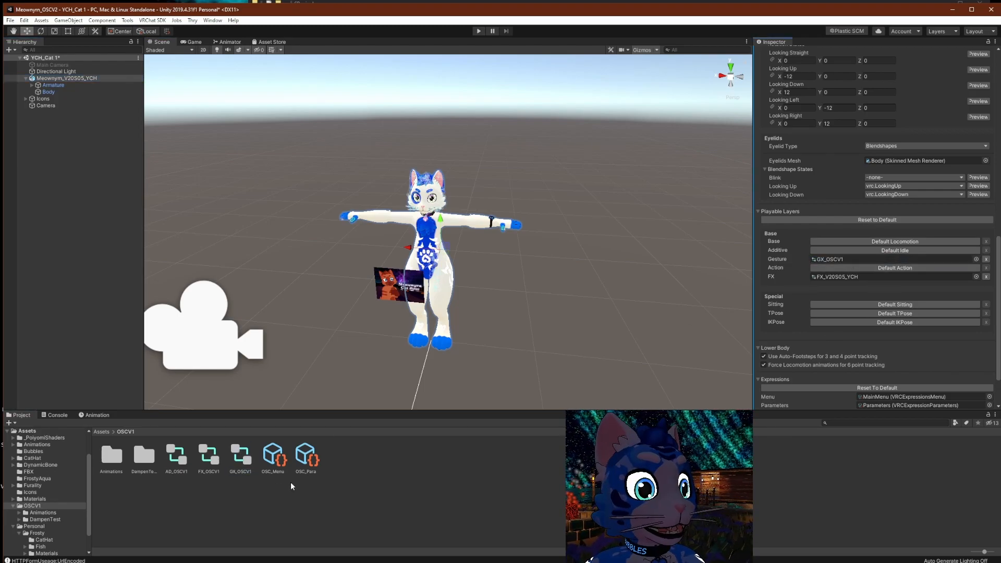
drag(209, 456, 835, 277)
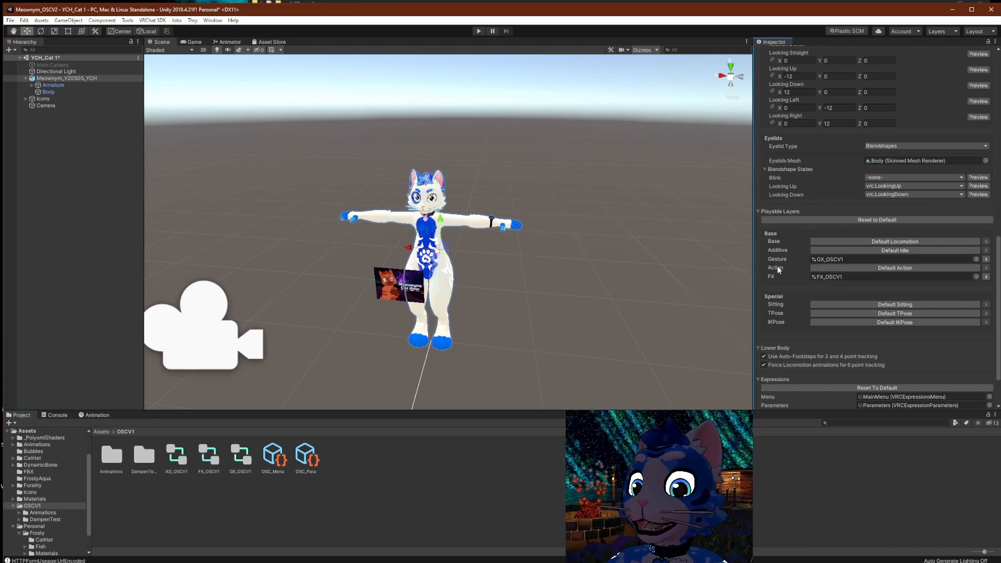
Replace the default Additive playable layer with the AD_OSCV1 controller.
click(845, 250)
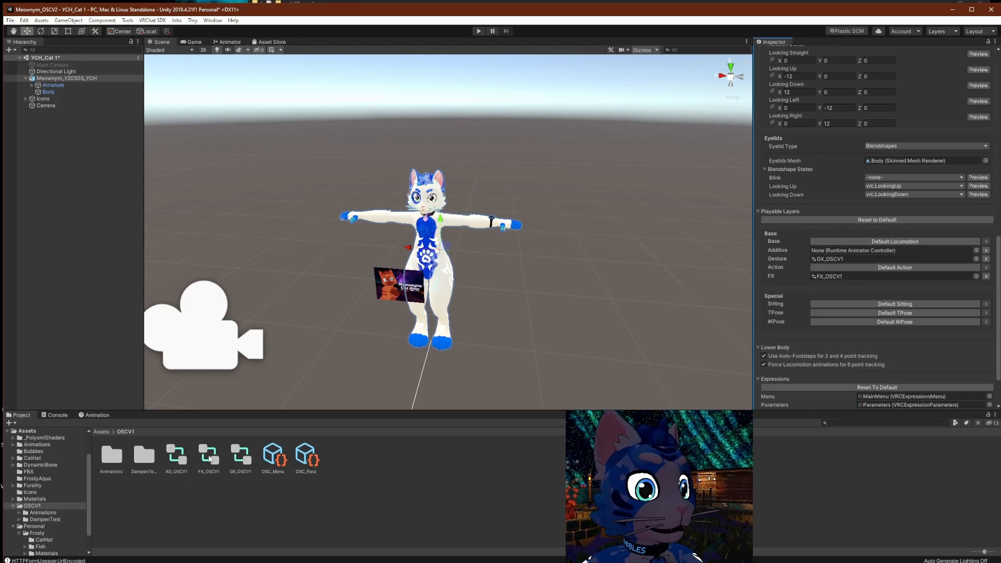
click(176, 457)
drag(176, 457, 835, 252)
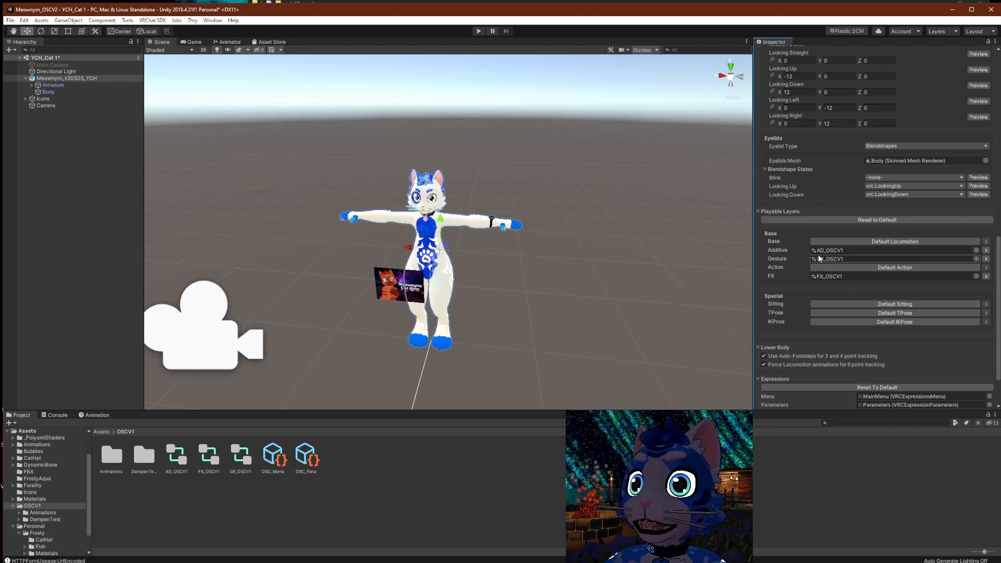
Set the avatar's expressions menu to OSC_Menu and its expression parameters to OSC_Para.
scroll(824, 309, down, 3)
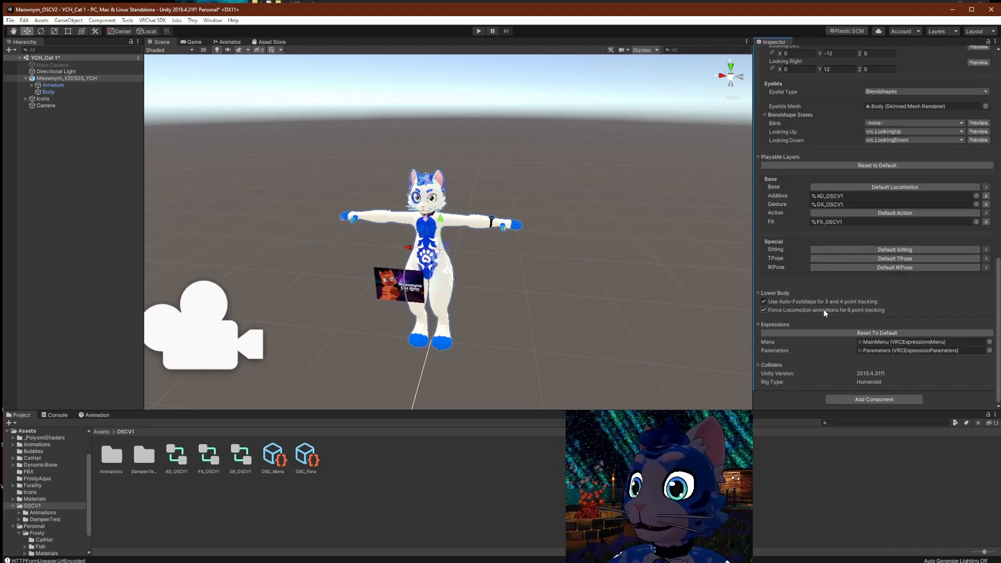
drag(270, 460, 890, 347)
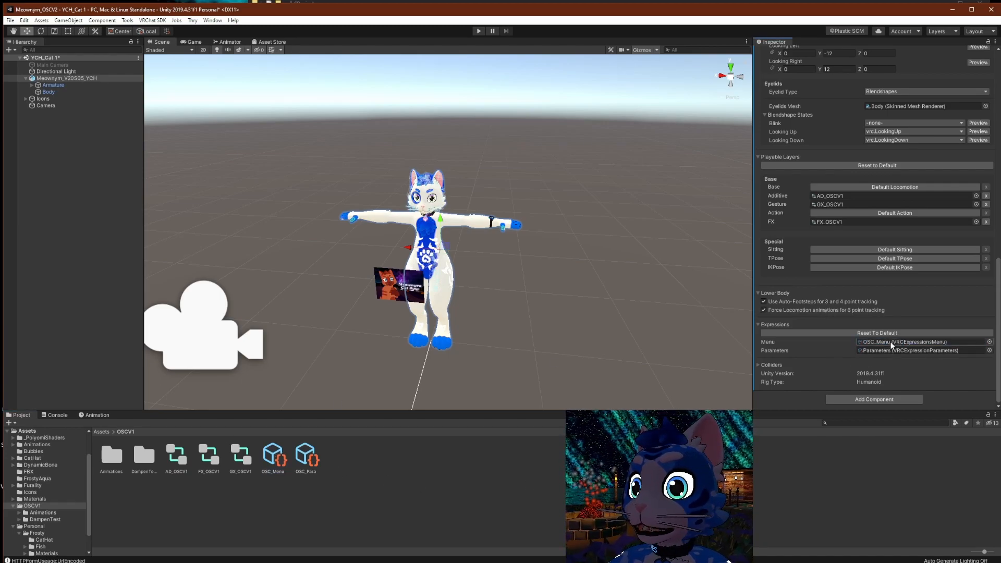
drag(308, 457, 897, 353)
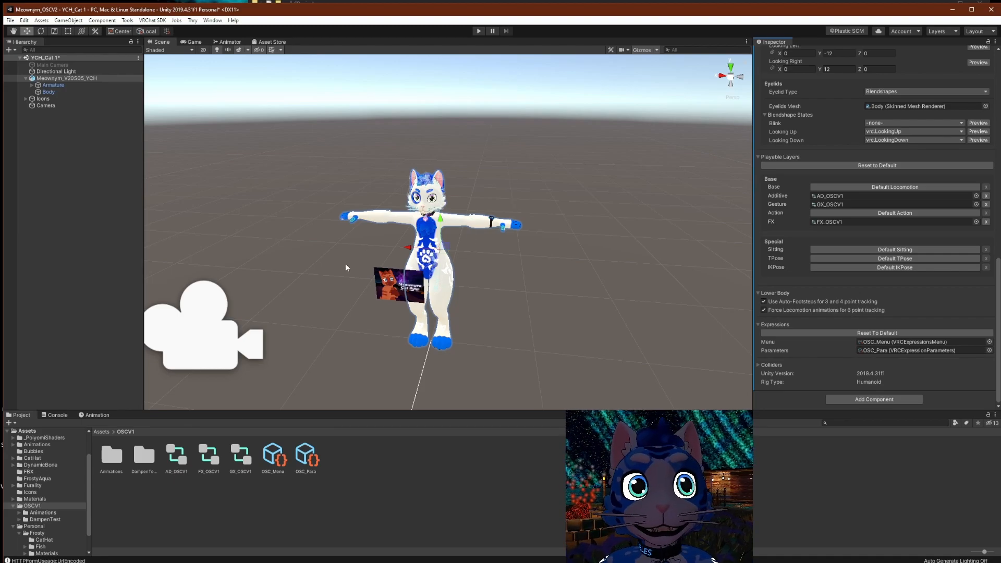
Examine the animator layers of the FX_OSCV1 and GX_OSCV1 controllers.
double_click(209, 459)
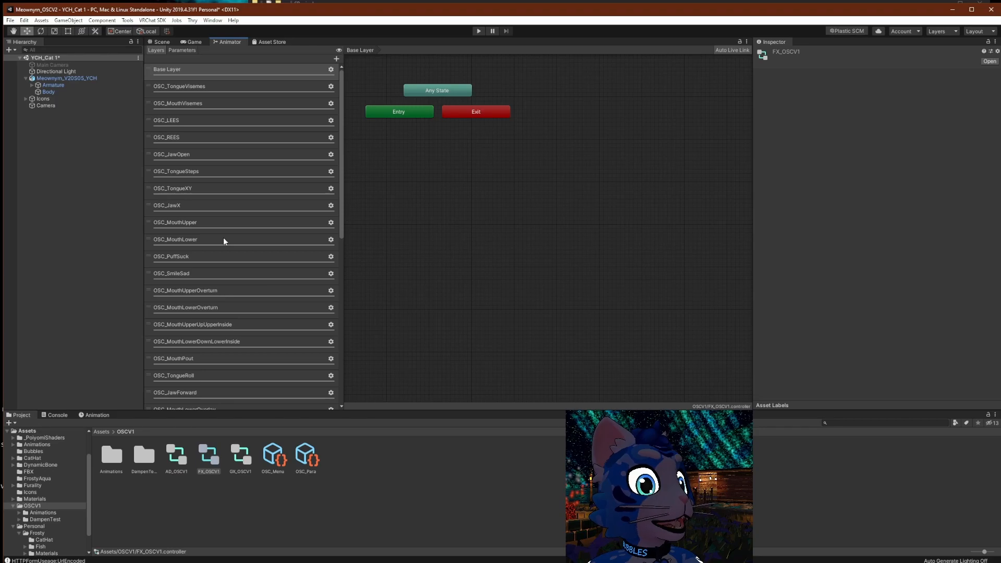
scroll(224, 239, down, 8)
scroll(224, 240, down, 4)
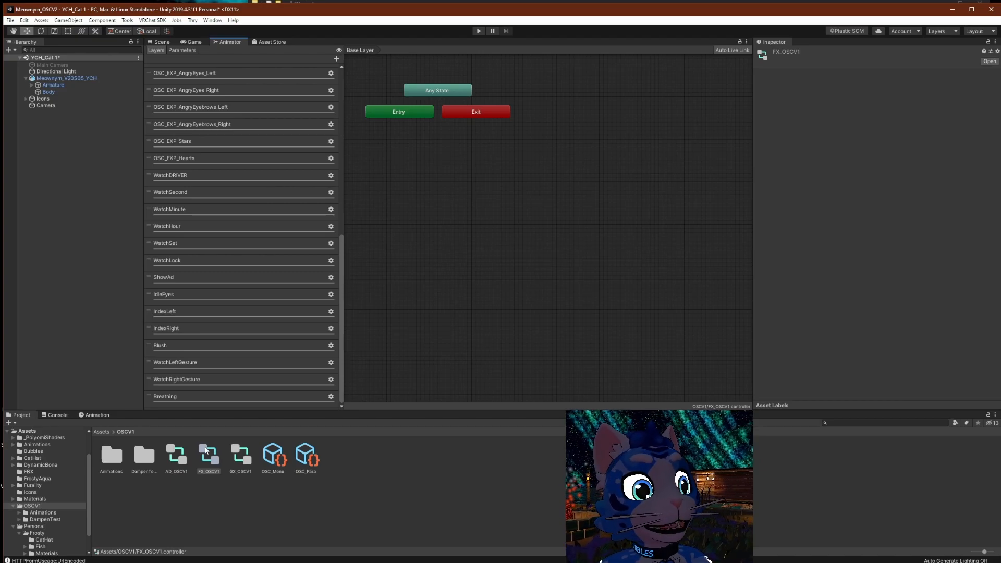
click(244, 460)
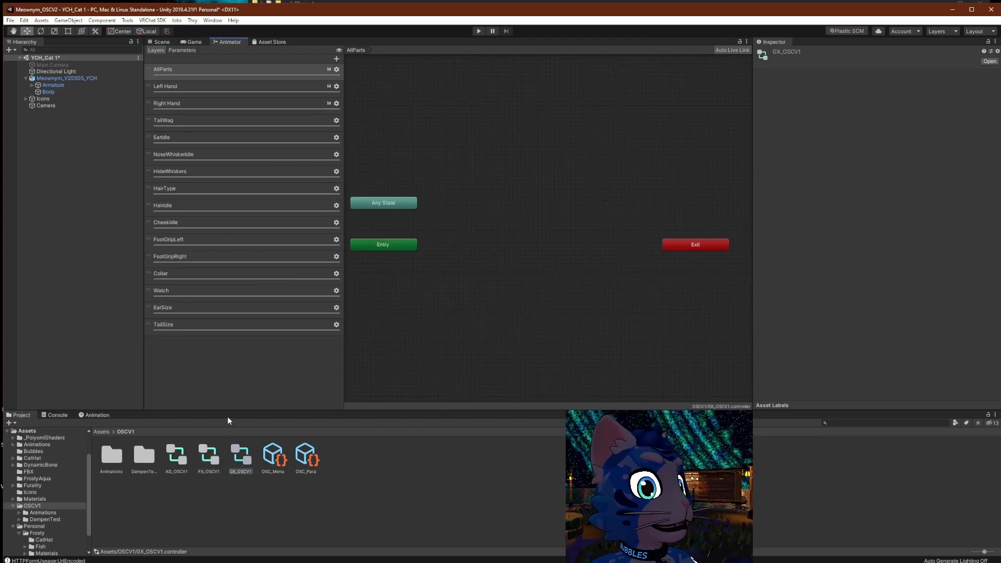
Examine the EarSize and TailSize layers and the parameter list of the GX_OSCV1 controller.
click(194, 308)
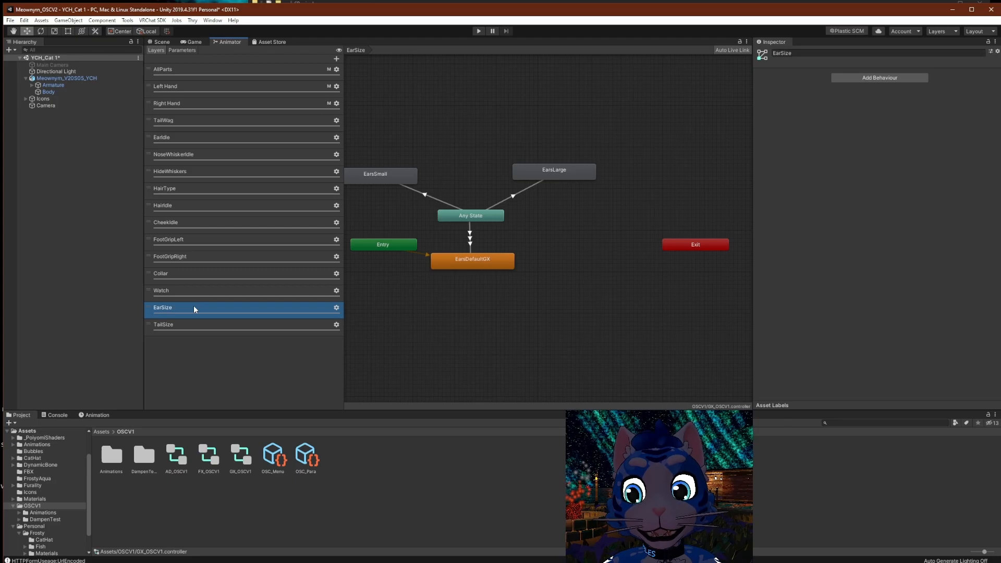
click(187, 49)
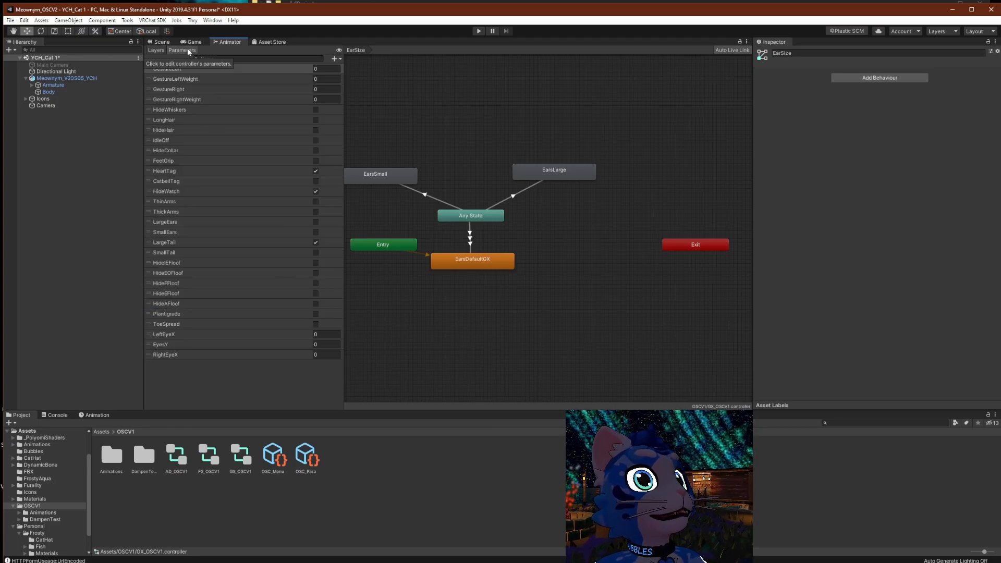
click(157, 49)
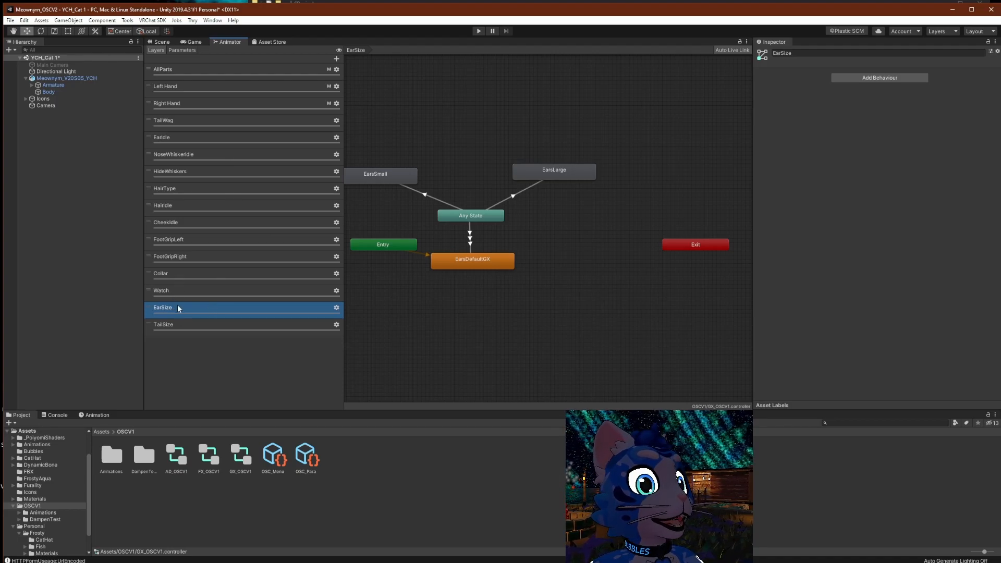
click(179, 325)
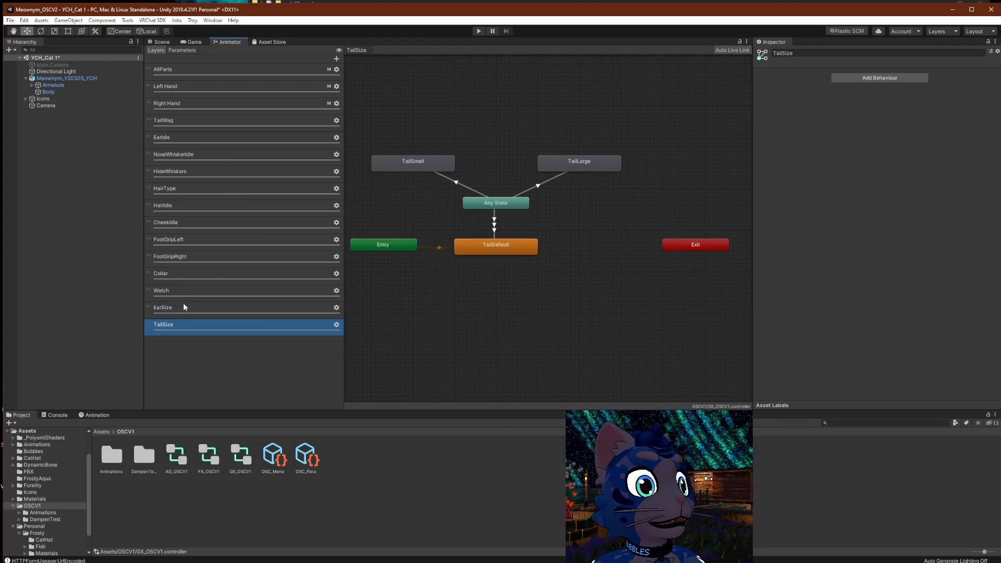
click(184, 308)
click(192, 42)
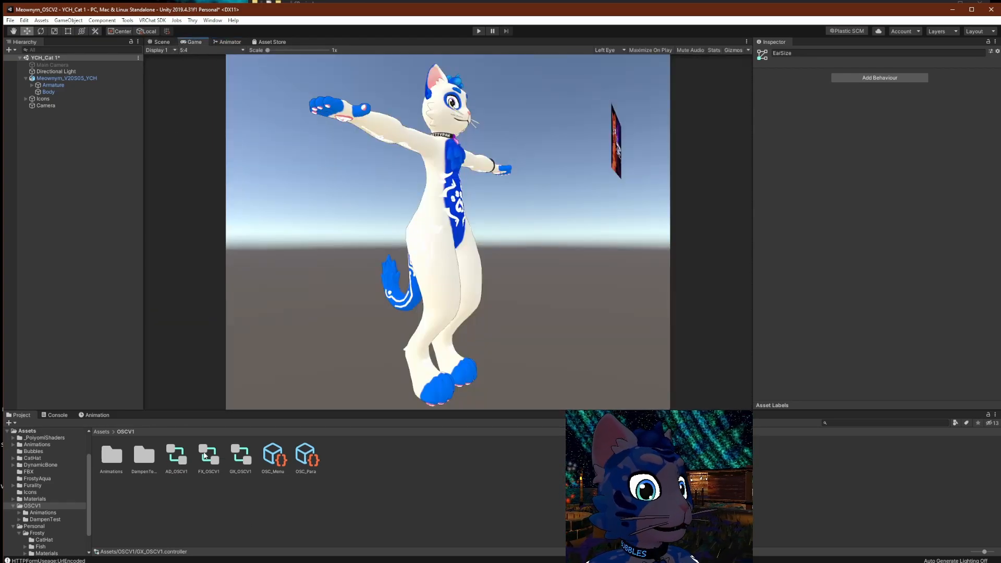
double_click(241, 454)
click(182, 51)
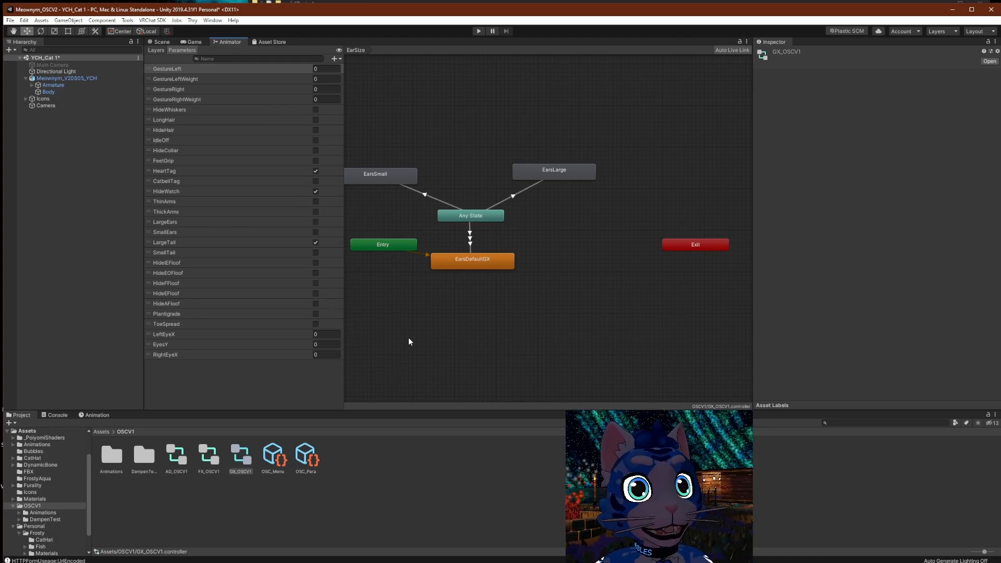
click(154, 50)
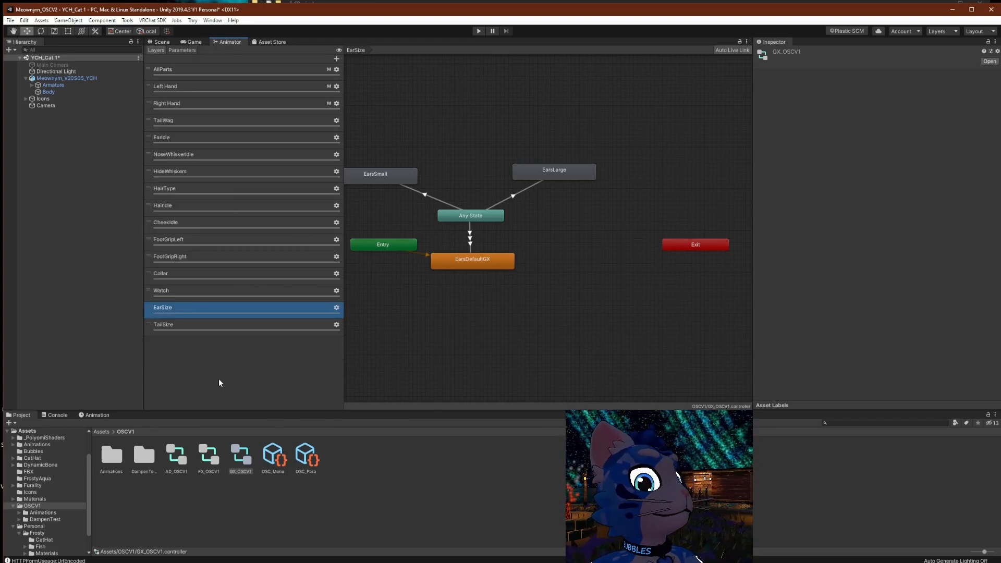
Review the remaining layers of the FX_OSCV1 controller and the layers and parameters of the AD_OSCV1 controller.
click(212, 455)
scroll(207, 389, down, 5)
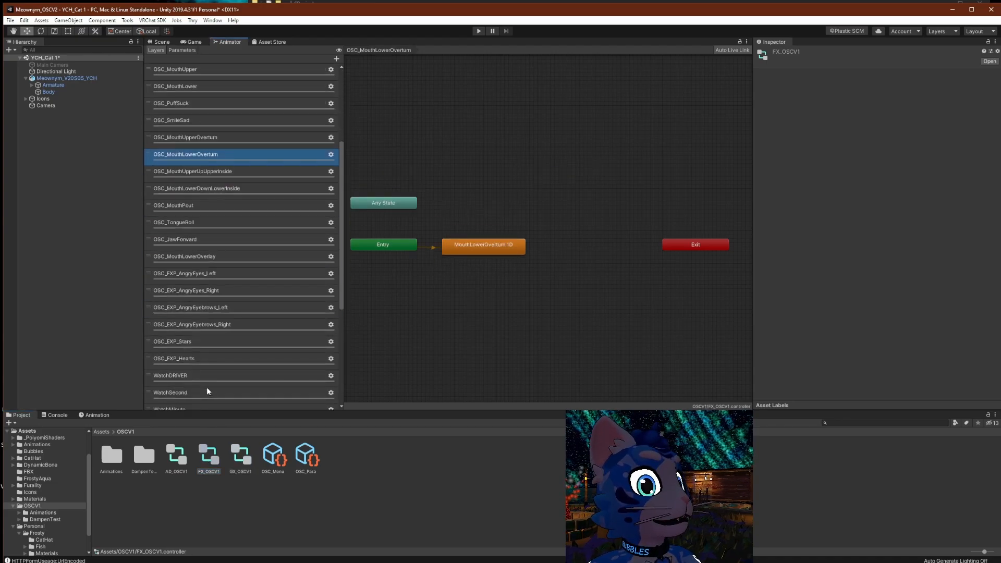
scroll(207, 392, down, 6)
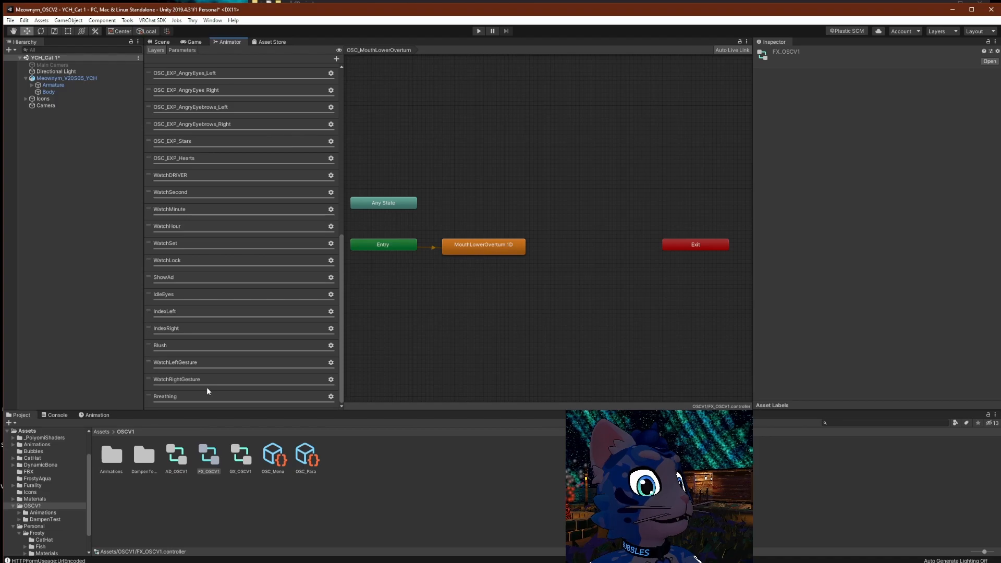
click(176, 455)
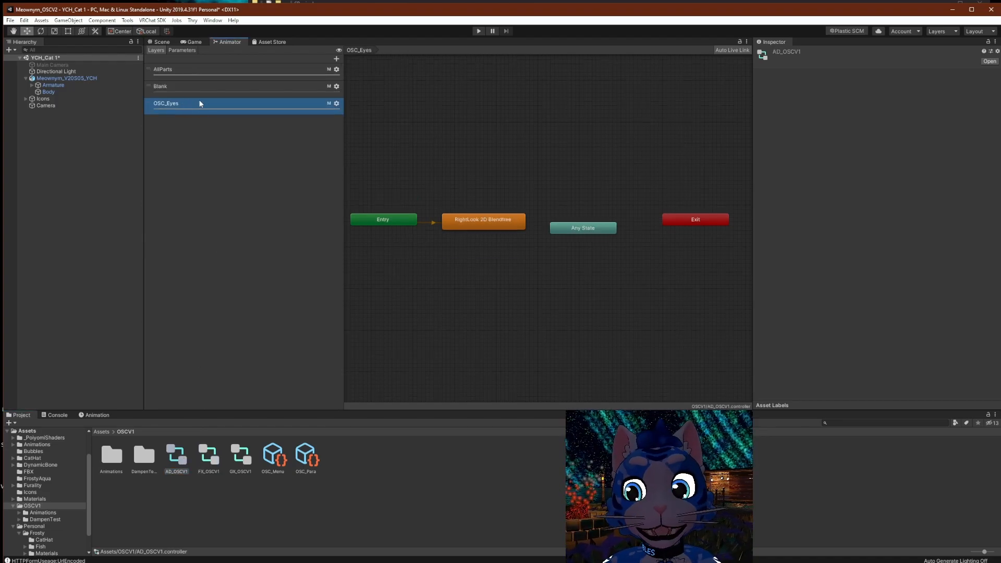
click(177, 49)
click(154, 48)
Show the avatar in the scene and look through the blendshapes of its Body mesh, down to the Hide options.
click(166, 41)
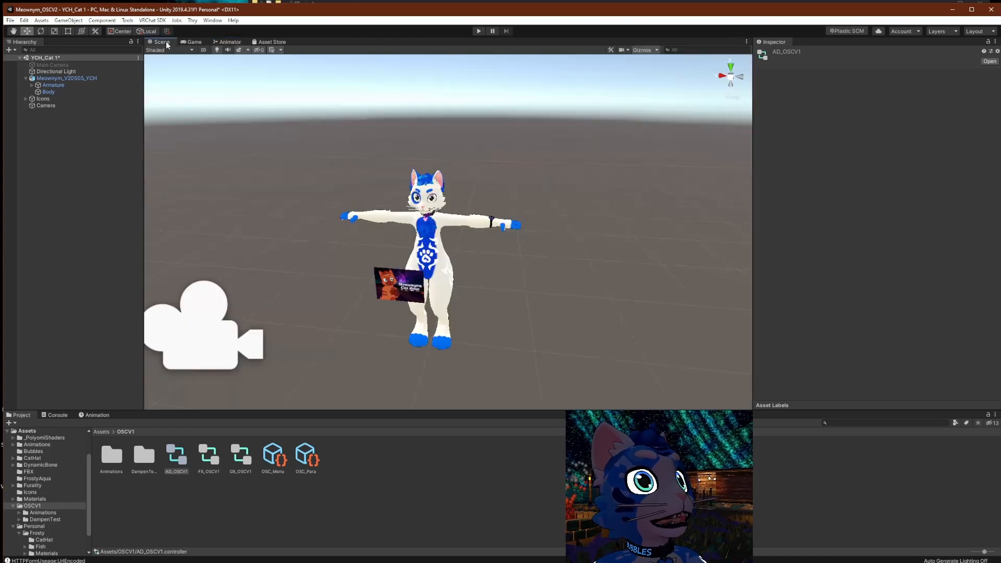
click(85, 77)
click(77, 93)
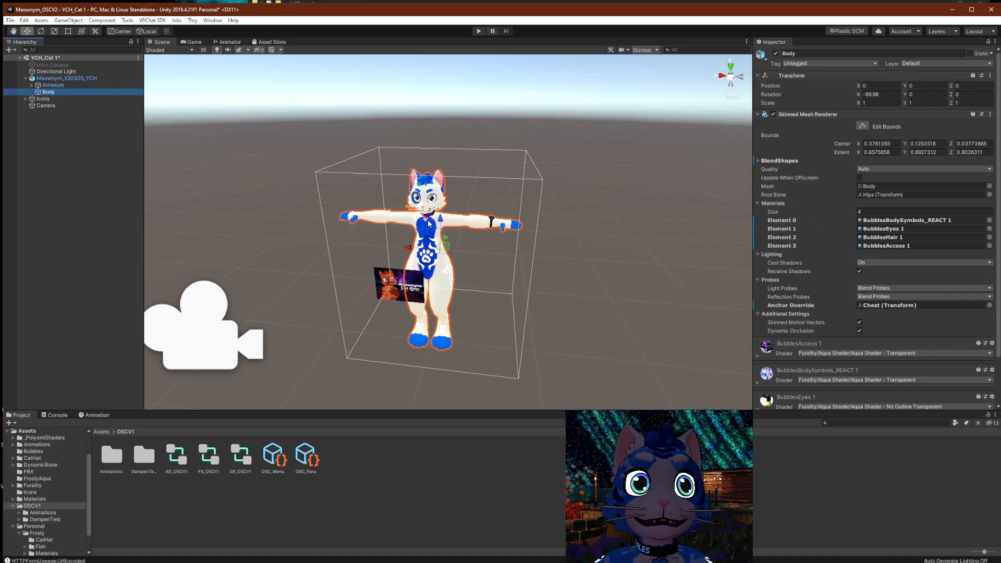
click(757, 161)
scroll(860, 271, down, 10)
scroll(860, 272, down, 15)
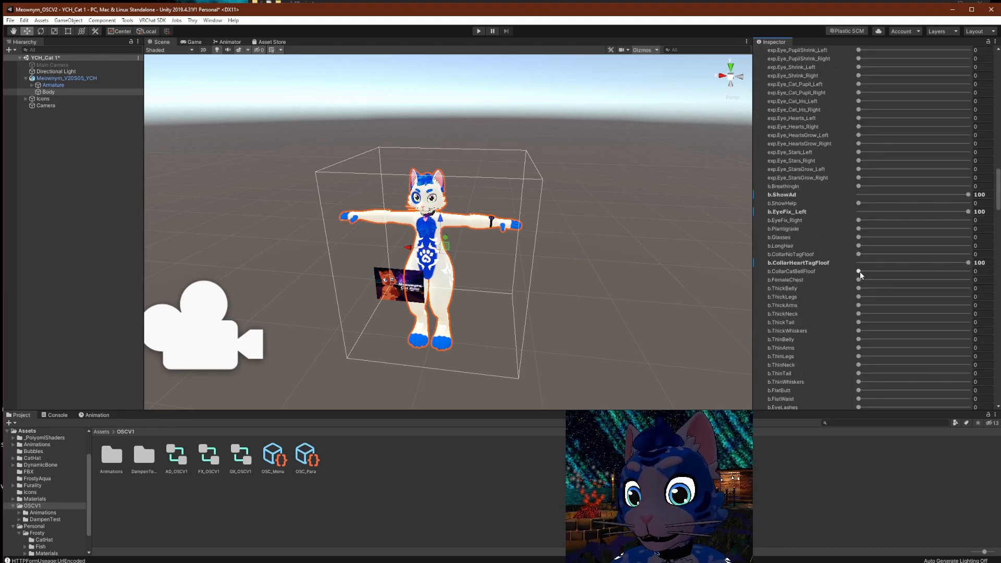
scroll(860, 271, down, 15)
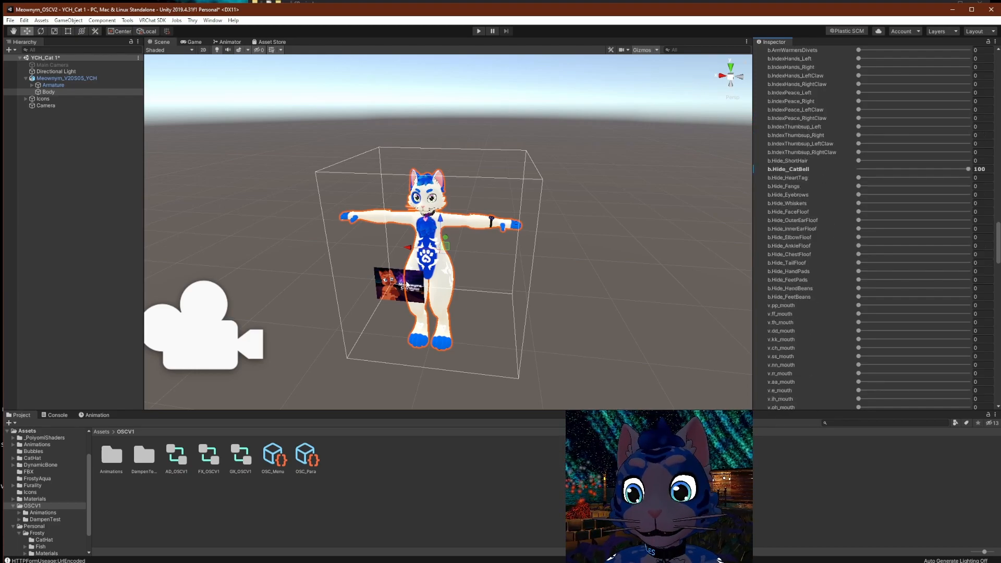